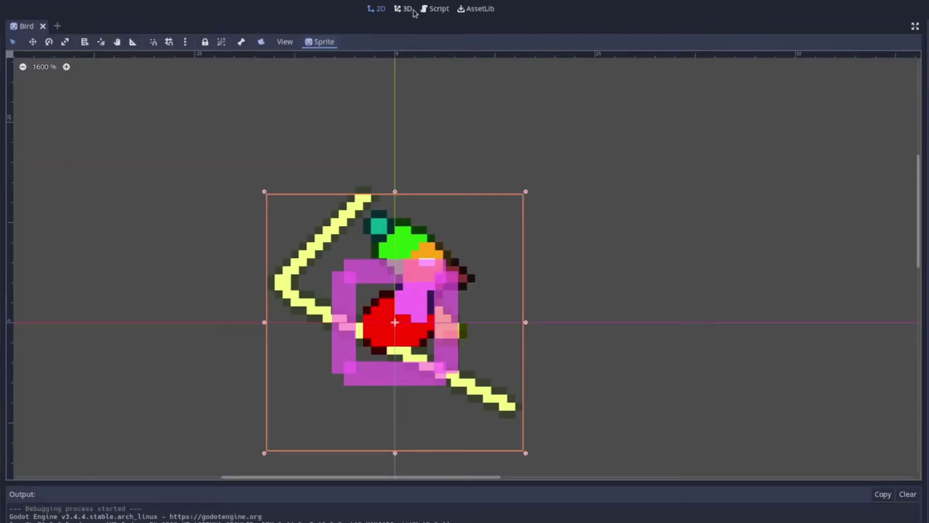
Step: In the 3D workspace, zoom in on the bird model and orbit to close side and front views
{"action": "left_click", "coordinate": [407, 8]}
{"action": "scroll", "coordinate": [597, 201], "scroll_direction": "up", "scroll_amount": 5}
{"action": "middle_click_drag", "start_coordinate": [631, 247], "coordinate": [435, 339]}
{"action": "scroll", "coordinate": [464, 303], "scroll_direction": "up", "scroll_amount": 5}
{"action": "middle_click_drag", "start_coordinate": [464, 304], "coordinate": [489, 289]}
{"action": "scroll", "coordinate": [489, 290], "scroll_direction": "up", "scroll_amount": 3}
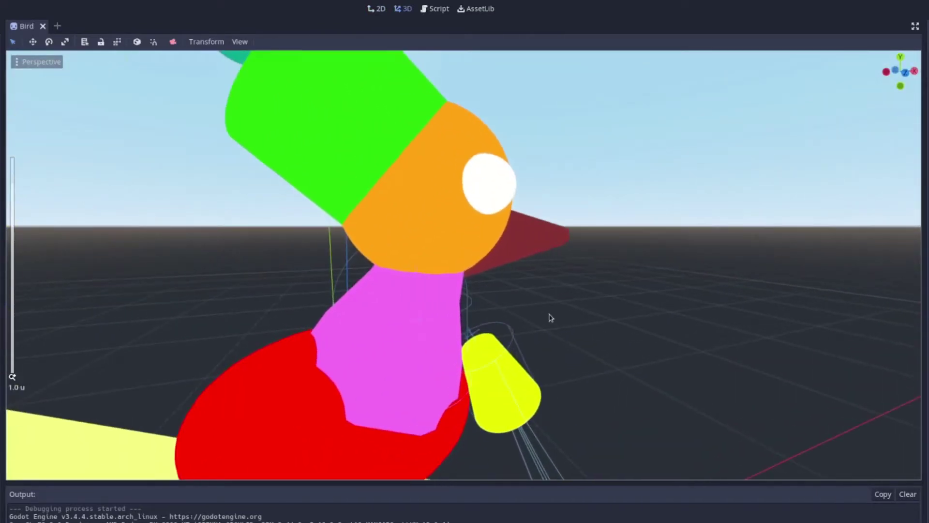
{"action": "middle_click_drag", "start_coordinate": [549, 317], "coordinate": [517, 339]}
{"action": "middle_click_drag", "start_coordinate": [432, 328], "coordinate": [469, 238]}
{"action": "scroll", "coordinate": [483, 285], "scroll_direction": "up", "scroll_amount": 3}
Step: Orbit out to a higher view over the scene and restore the scene and file docks
{"action": "middle_click_drag", "start_coordinate": [483, 285], "coordinate": [497, 317]}
{"action": "scroll", "coordinate": [497, 317], "scroll_direction": "down", "scroll_amount": 3}
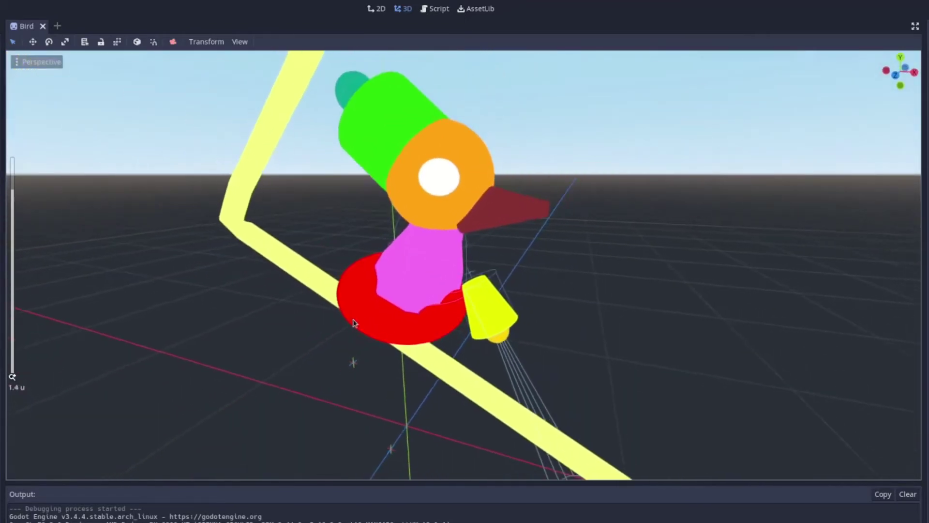
{"action": "middle_click_drag", "start_coordinate": [353, 321], "coordinate": [564, 265]}
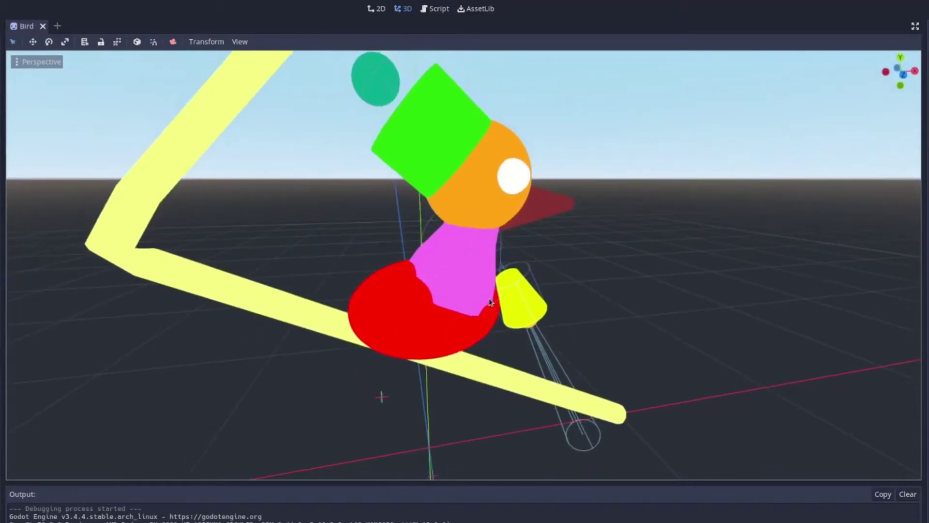
{"action": "middle_click_drag", "start_coordinate": [490, 302], "coordinate": [521, 226]}
{"action": "scroll", "coordinate": [503, 272], "scroll_direction": "down", "scroll_amount": 3}
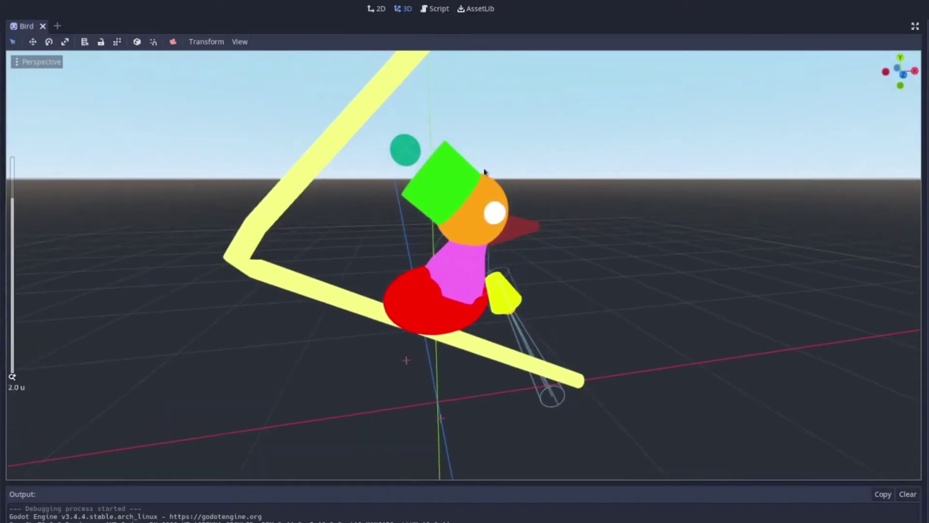
{"action": "scroll", "coordinate": [507, 314], "scroll_direction": "down", "scroll_amount": 6}
{"action": "middle_click_drag", "start_coordinate": [504, 311], "coordinate": [531, 318]}
{"action": "scroll", "coordinate": [513, 314], "scroll_direction": "up", "scroll_amount": 3}
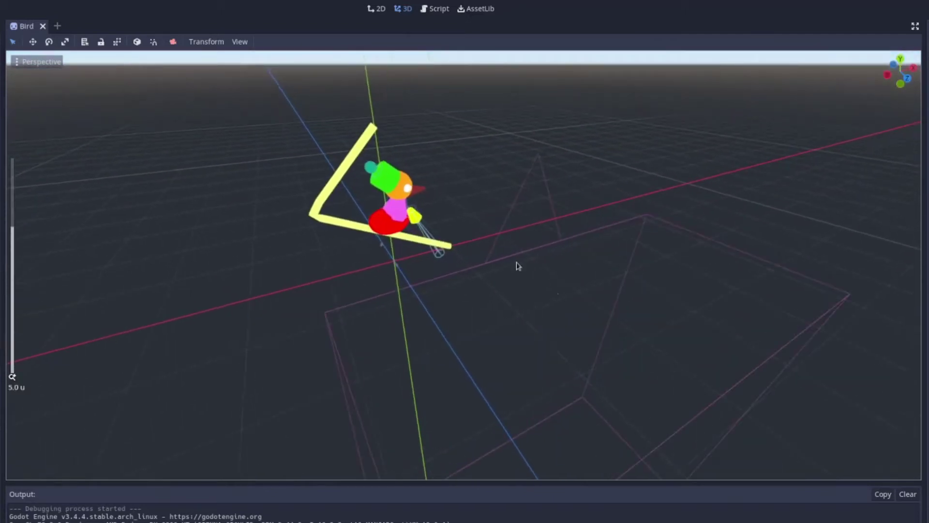
{"action": "key", "text": "ctrl+shift+F11"}
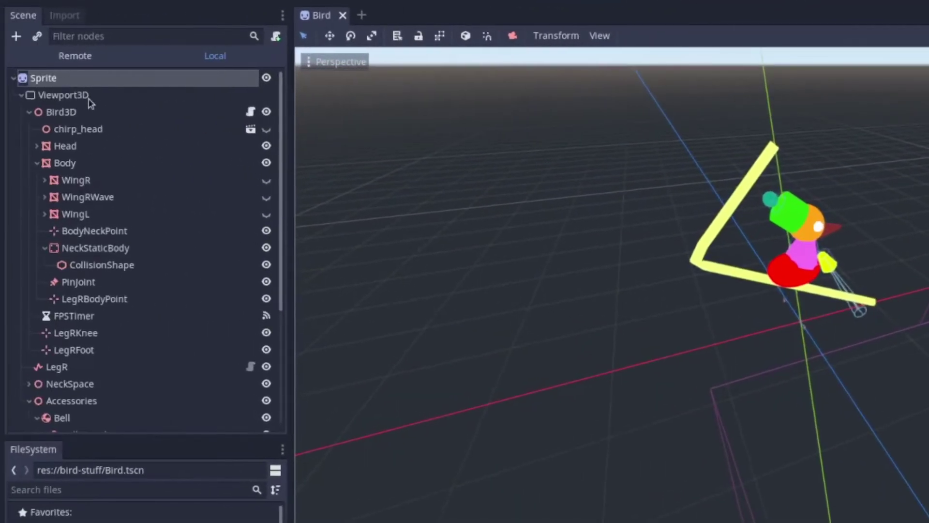
Step: Collapse the Bird3D and Accessories branches under Viewport3D
{"action": "left_click", "coordinate": [89, 98]}
{"action": "left_click", "coordinate": [29, 112]}
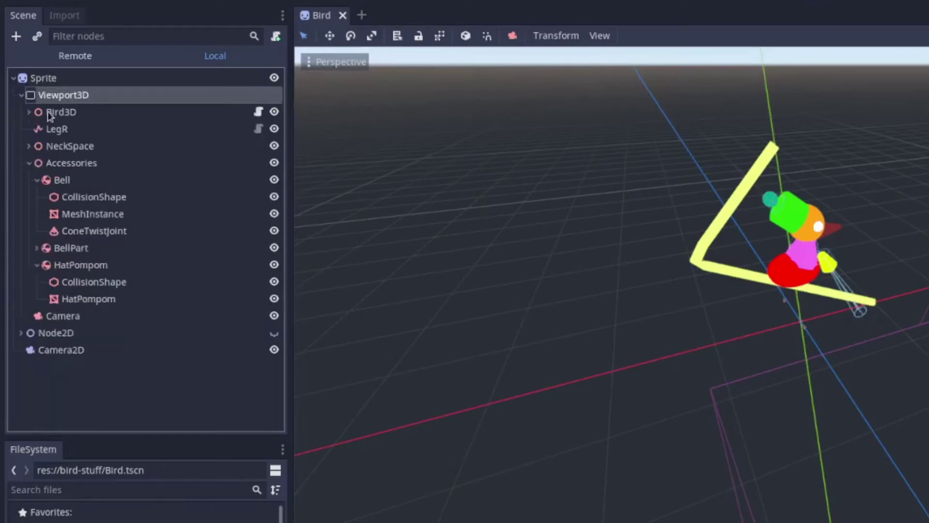
{"action": "left_click", "coordinate": [30, 164]}
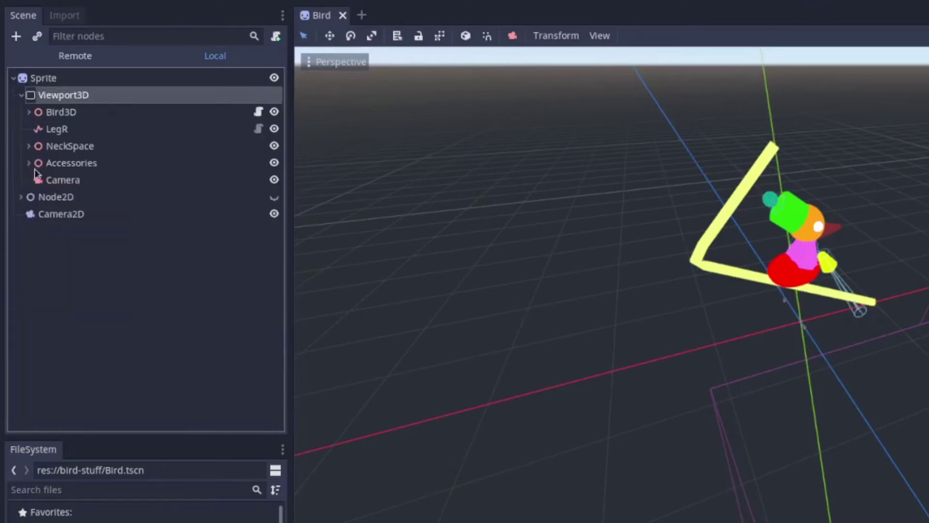
Step: Select the Camera and the Bird3D-to-Camera nodes, then select Viewport3D to show its settings
{"action": "left_click", "coordinate": [89, 180]}
{"action": "left_click", "coordinate": [75, 113], "text": "shift"}
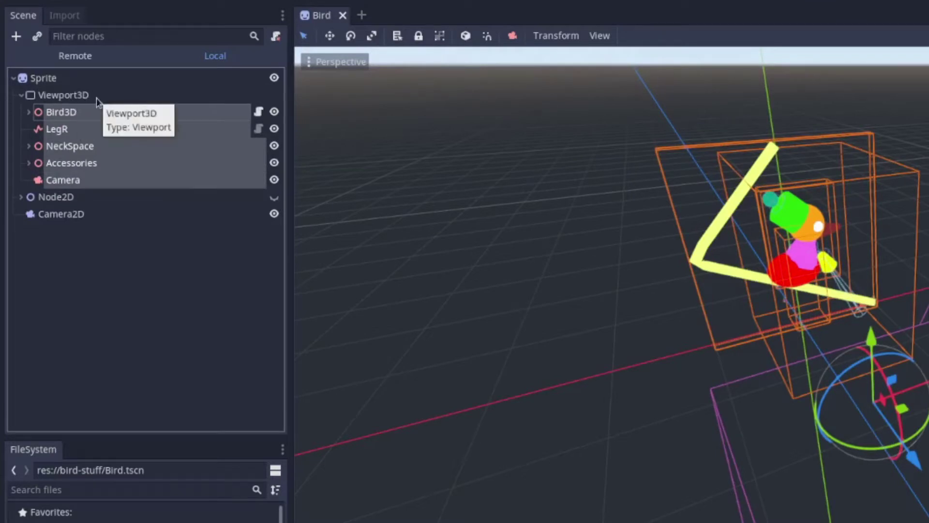
{"action": "left_click", "coordinate": [70, 180]}
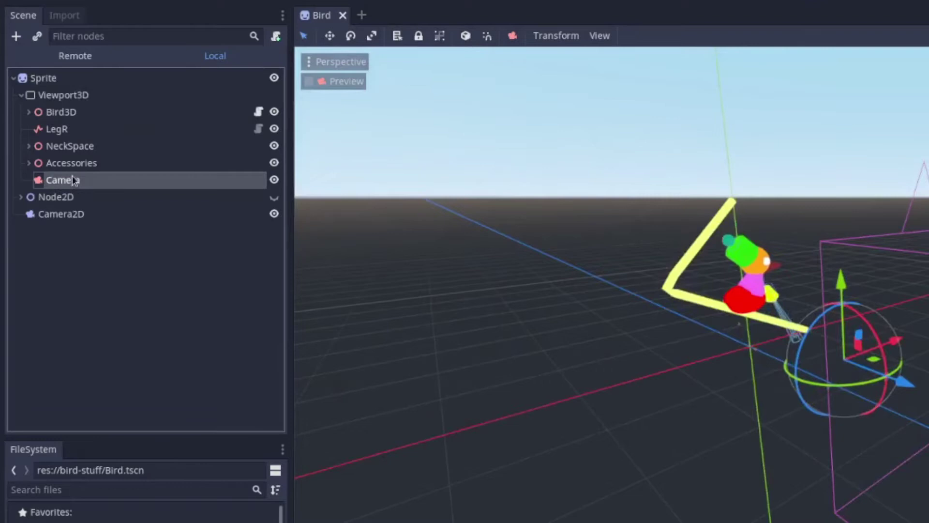
{"action": "left_click", "coordinate": [83, 94]}
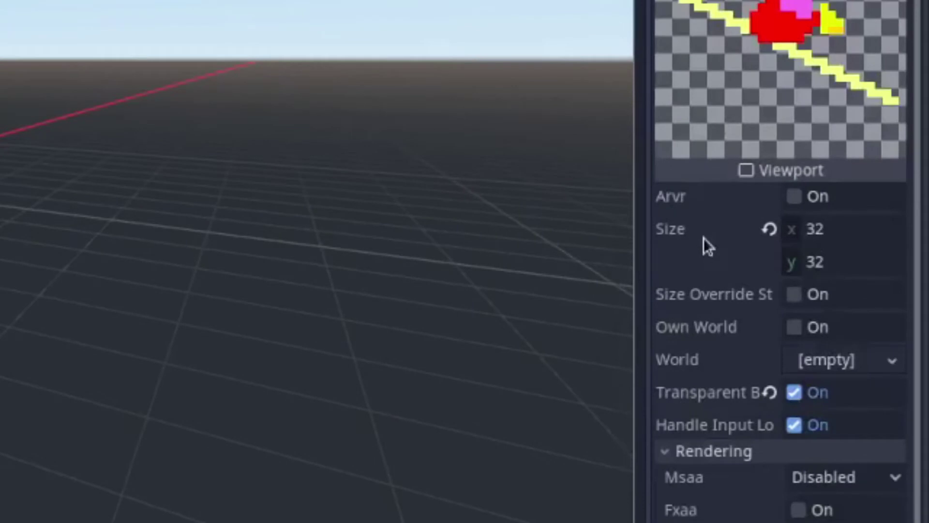
Step: Confirm Viewport3D's 32×32 size and Transparent Bg, and toggle Render Target V Flip off and on
{"action": "left_click", "coordinate": [704, 238]}
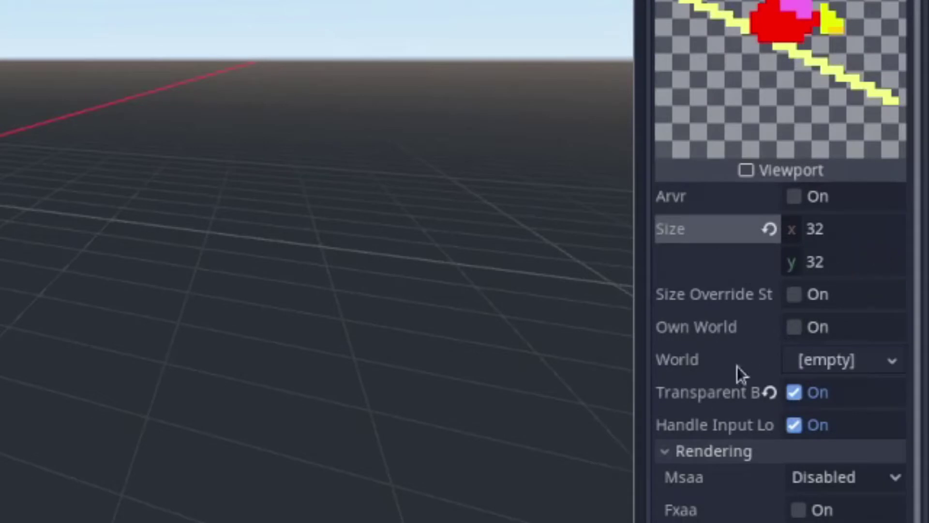
{"action": "left_click", "coordinate": [721, 394]}
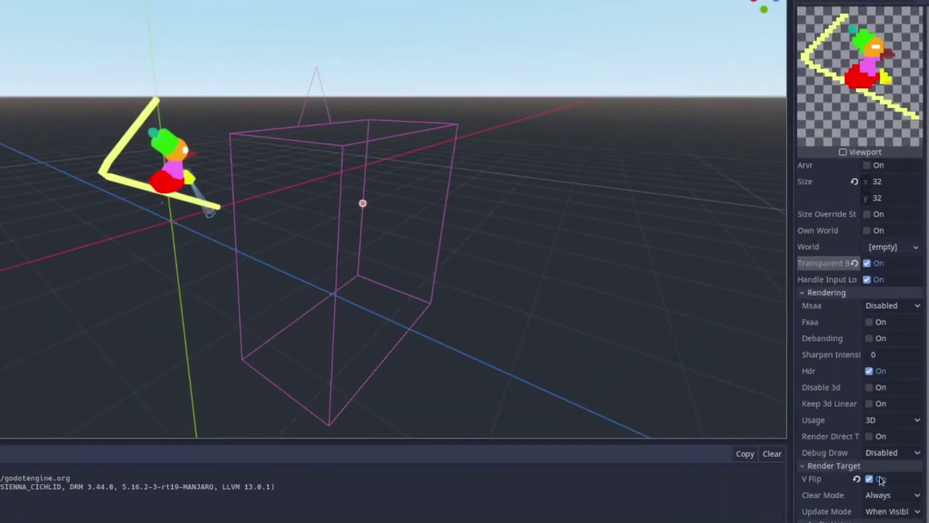
{"action": "left_click", "coordinate": [868, 479]}
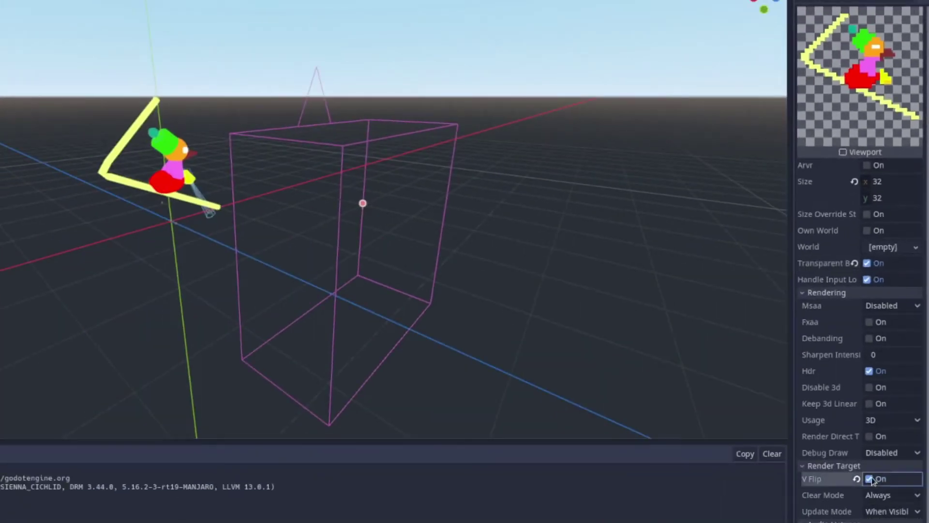
{"action": "left_click", "coordinate": [870, 480]}
{"action": "left_click", "coordinate": [873, 479]}
{"action": "middle_click_drag", "start_coordinate": [618, 390], "coordinate": [129, 155]}
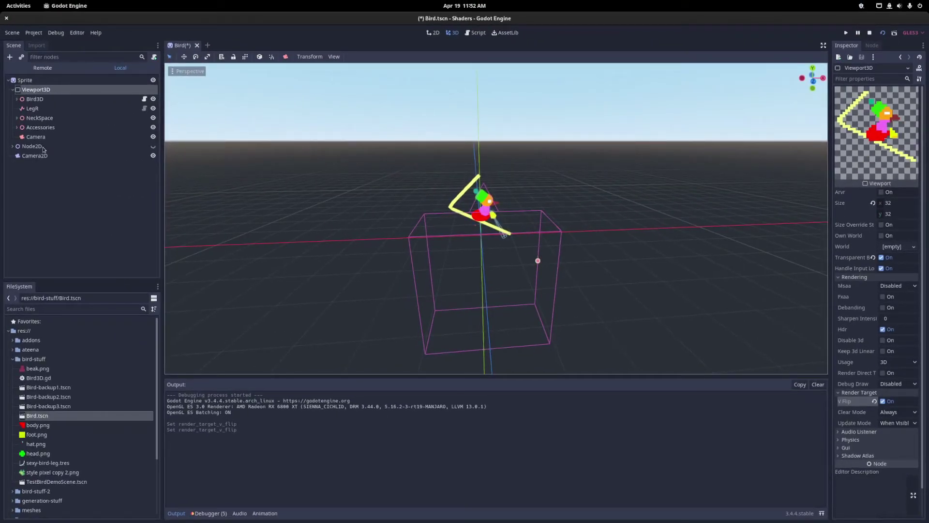
Step: On the 2D canvas, give the Sprite a new ViewportTexture sourced from Viewport3D
{"action": "left_click", "coordinate": [432, 33]}
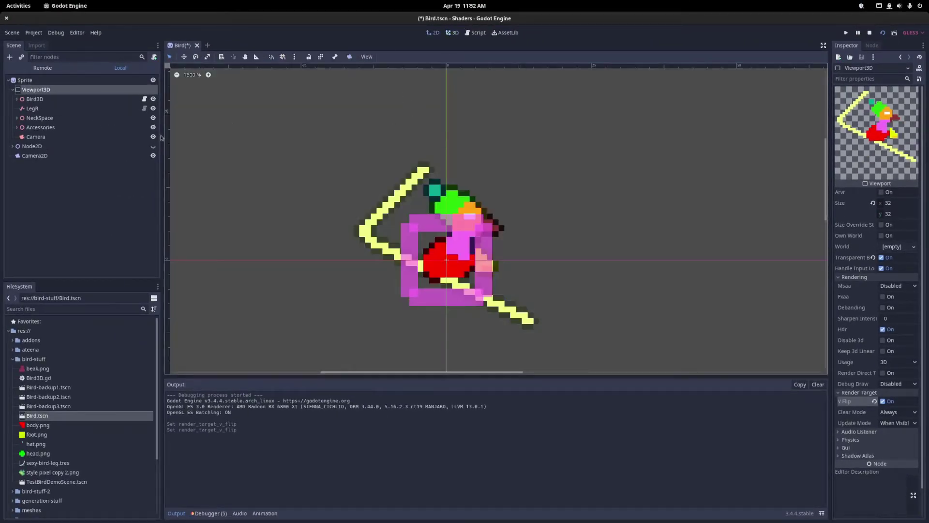
{"action": "left_click", "coordinate": [438, 186]}
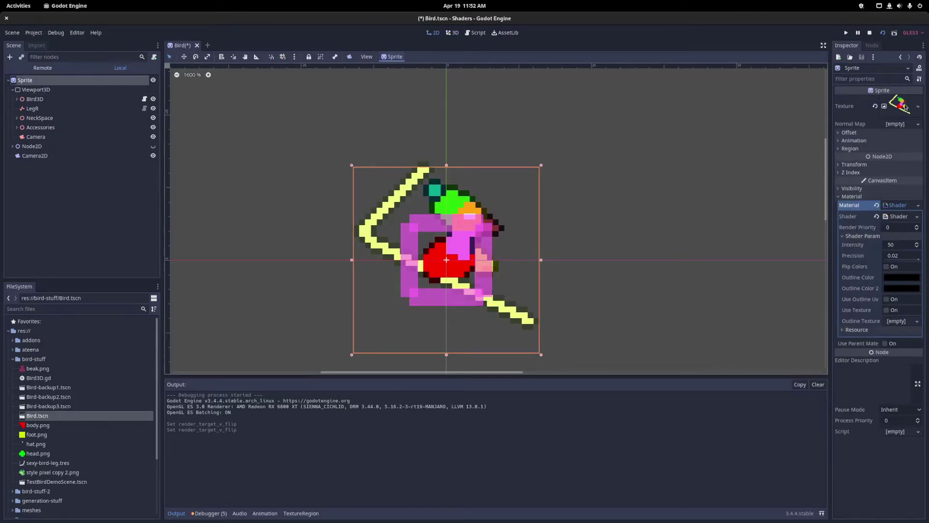
{"action": "left_click", "coordinate": [919, 108]}
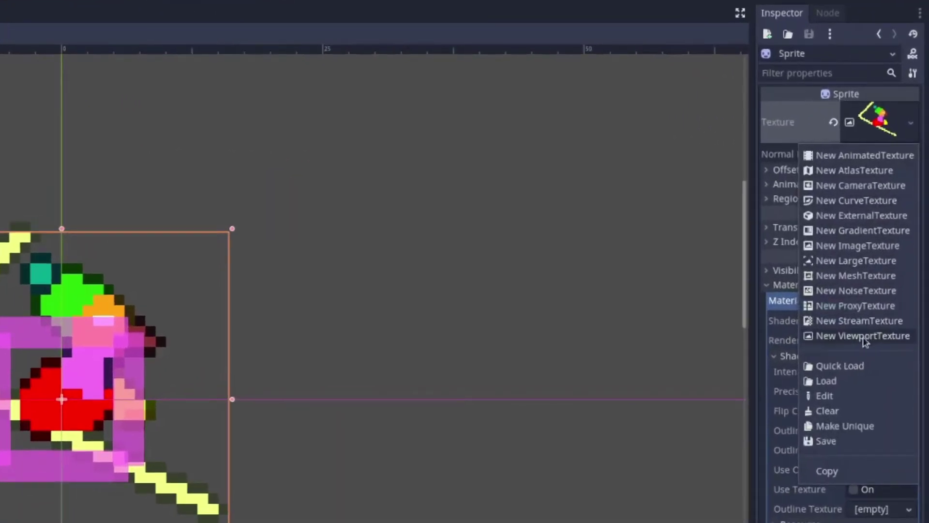
{"action": "left_click", "coordinate": [863, 336]}
{"action": "left_click", "coordinate": [58, 63]}
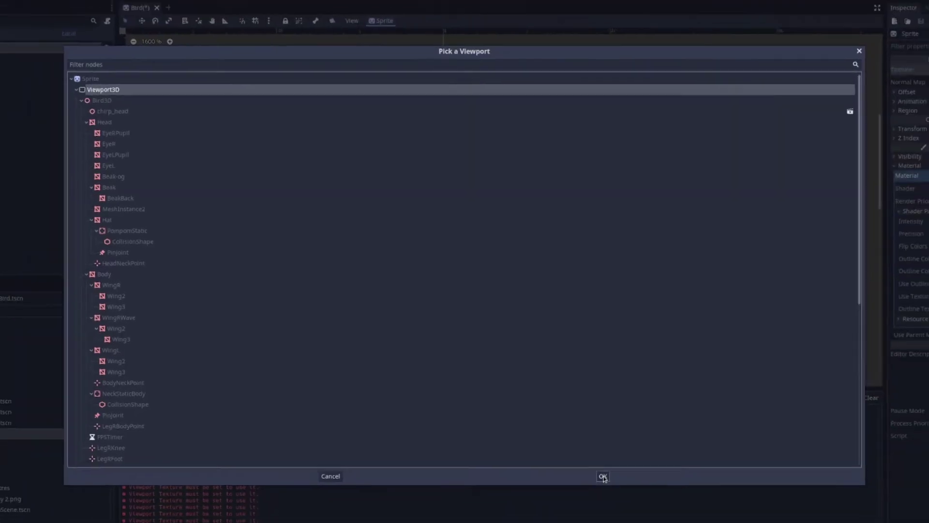
{"action": "left_click", "coordinate": [621, 500]}
{"action": "scroll", "coordinate": [393, 225], "scroll_direction": "up", "scroll_amount": 2}
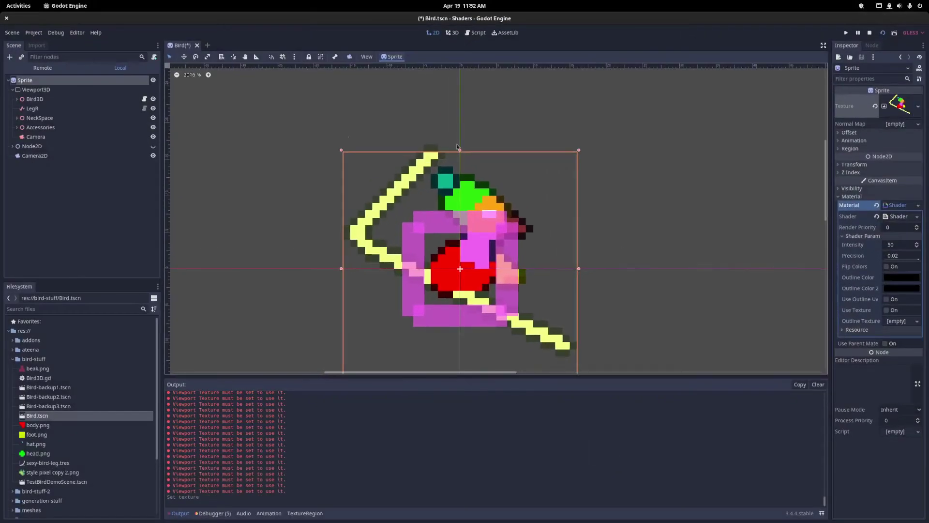
{"action": "scroll", "coordinate": [489, 143], "scroll_direction": "down", "scroll_amount": 2}
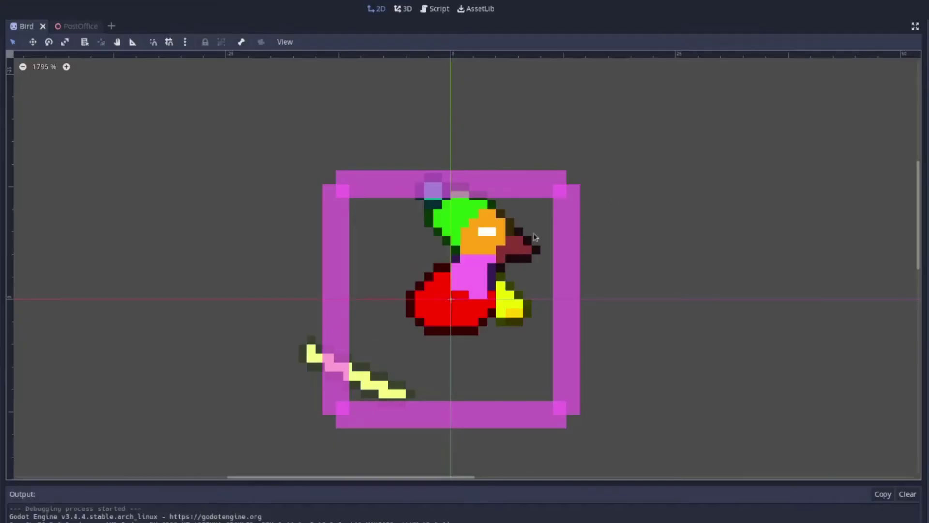
Step: Select the bird sprite and move it further right on the 2D canvas
{"action": "left_click", "coordinate": [535, 238]}
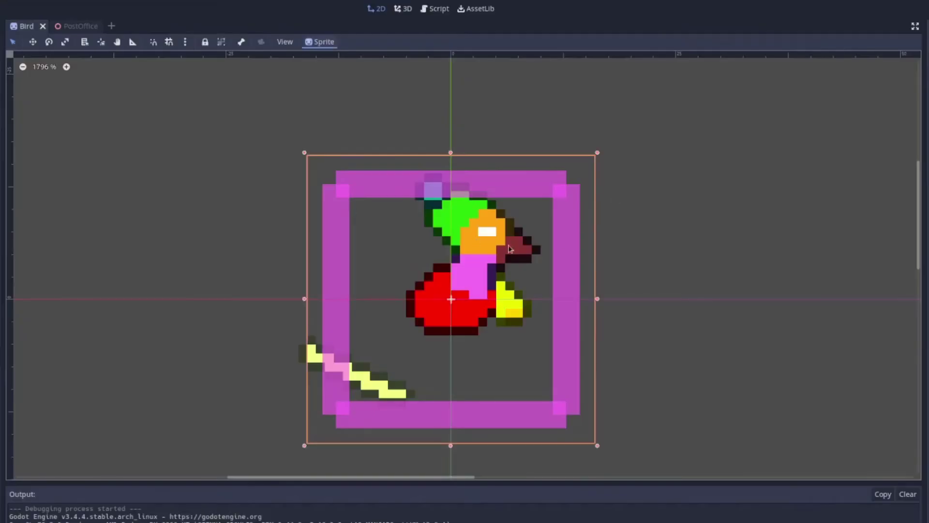
{"action": "middle_click_drag", "start_coordinate": [585, 256], "coordinate": [451, 293]}
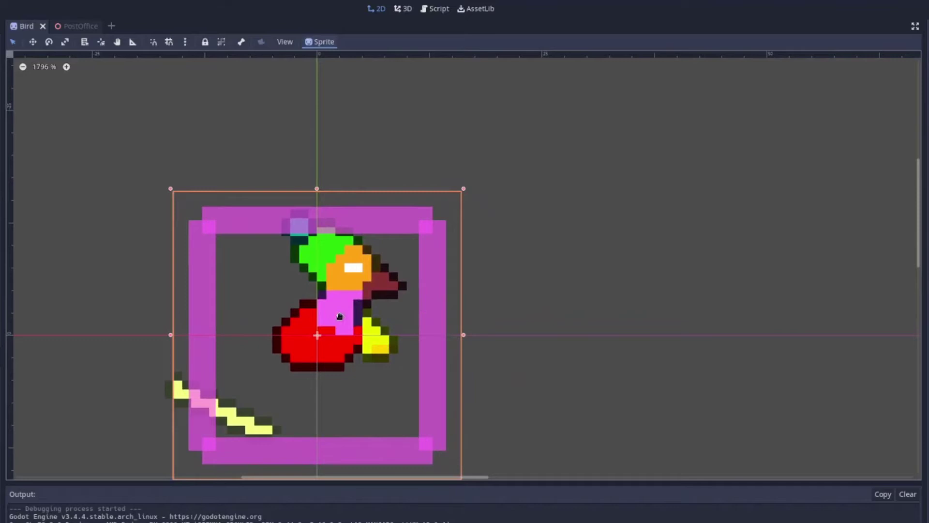
{"action": "left_click_drag", "start_coordinate": [339, 316], "coordinate": [545, 220]}
Step: In the 3D view, slide the bird along the X axis, then return to the 2D view
{"action": "key", "text": "ctrl+F2"}
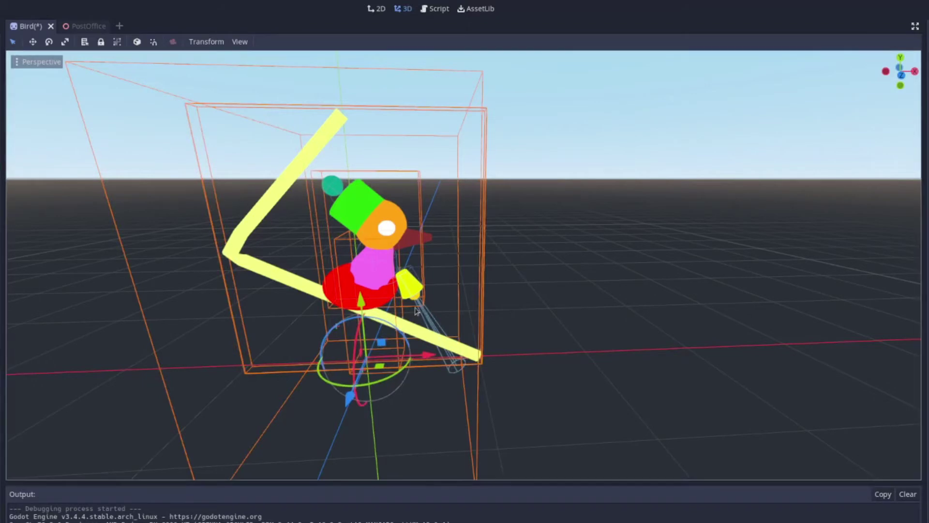
{"action": "scroll", "coordinate": [416, 310], "scroll_direction": "down", "scroll_amount": 5}
{"action": "left_click_drag", "start_coordinate": [472, 311], "coordinate": [532, 316]}
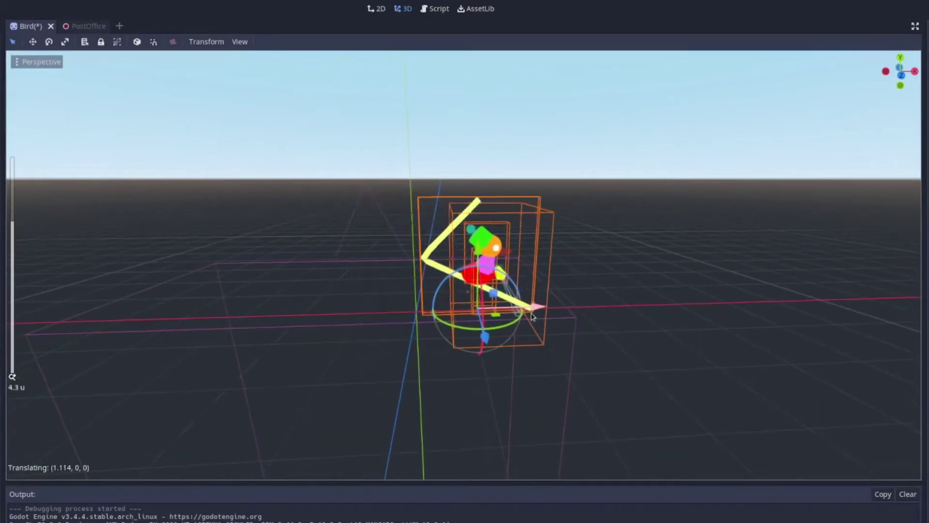
{"action": "key", "text": "ctrl+F1"}
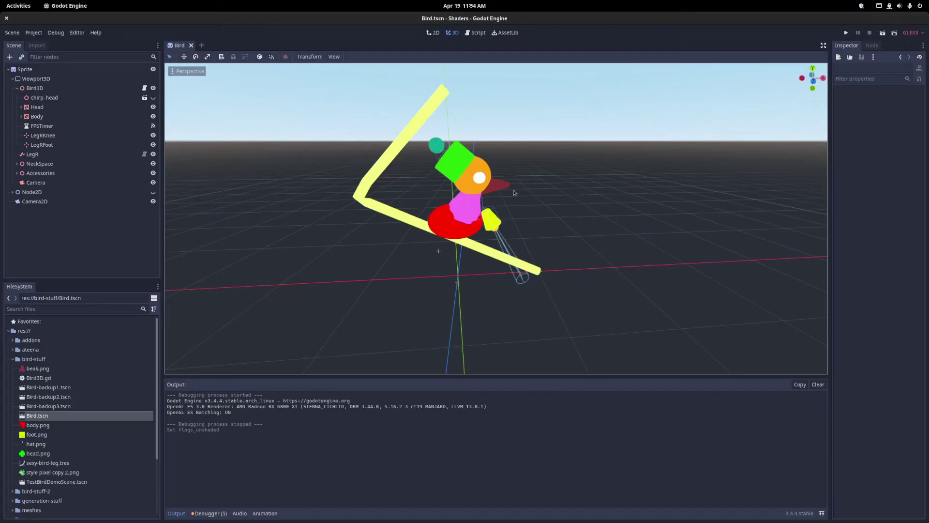
Step: Look around the post office drawer wall, then test-run the scene maximized with F6 and stop it
{"action": "middle_click_drag", "start_coordinate": [514, 192], "coordinate": [484, 247]}
{"action": "scroll", "coordinate": [484, 248], "scroll_direction": "down", "scroll_amount": 5}
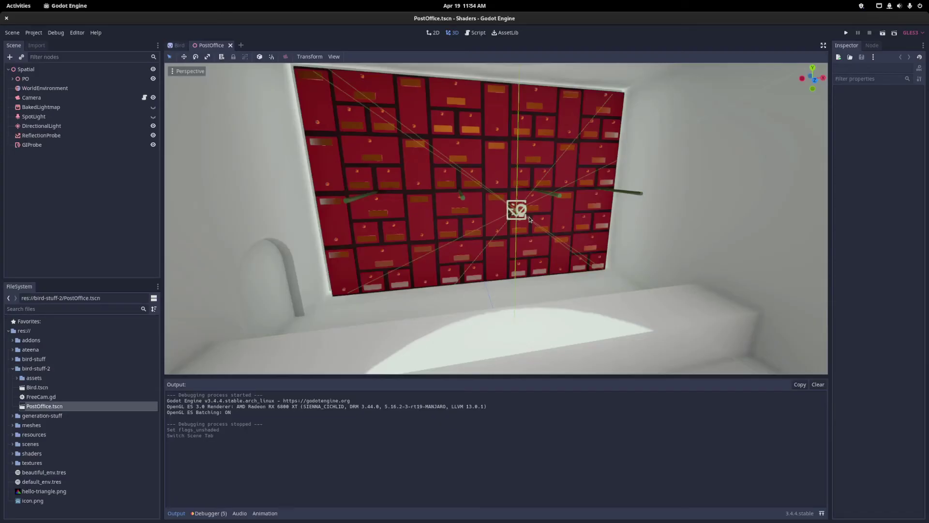
{"action": "right_click_drag", "start_coordinate": [529, 219], "coordinate": [565, 248]}
{"action": "key", "text": "F6"}
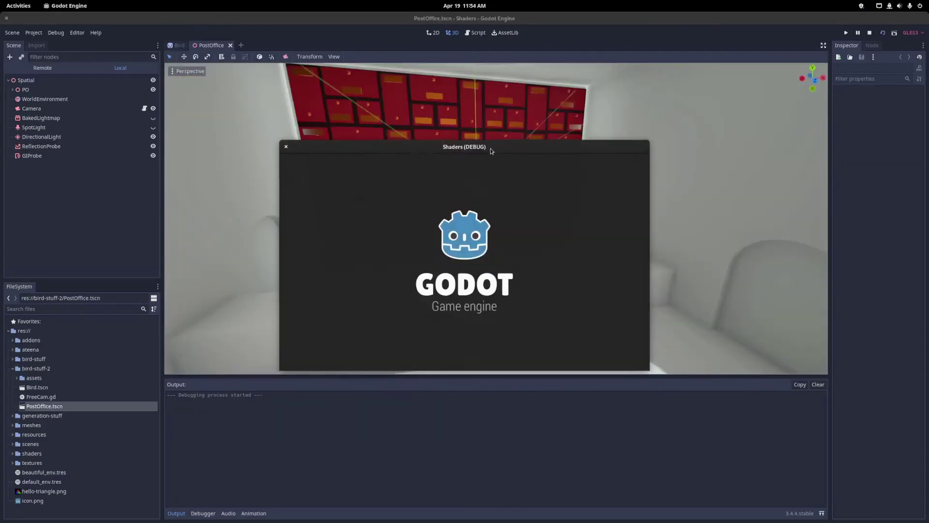
{"action": "double_click", "coordinate": [490, 149]}
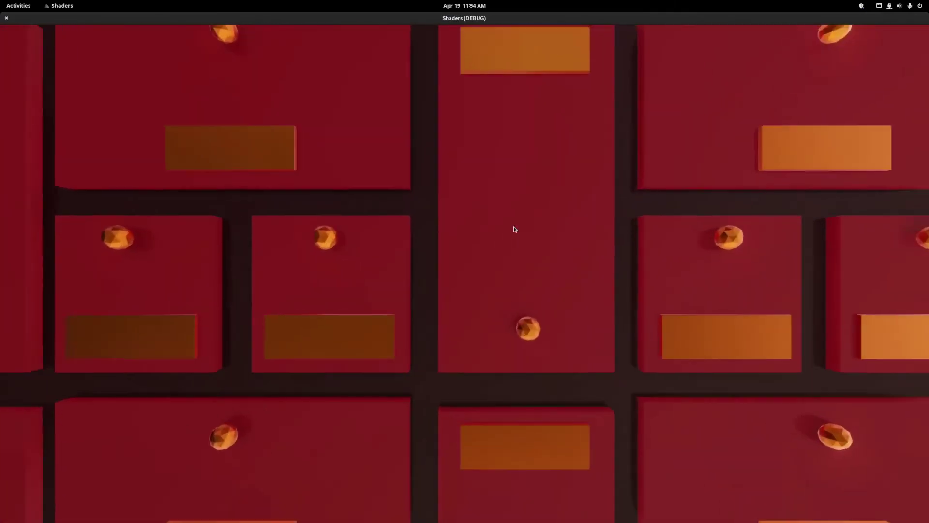
{"action": "key", "text": "Escape"}
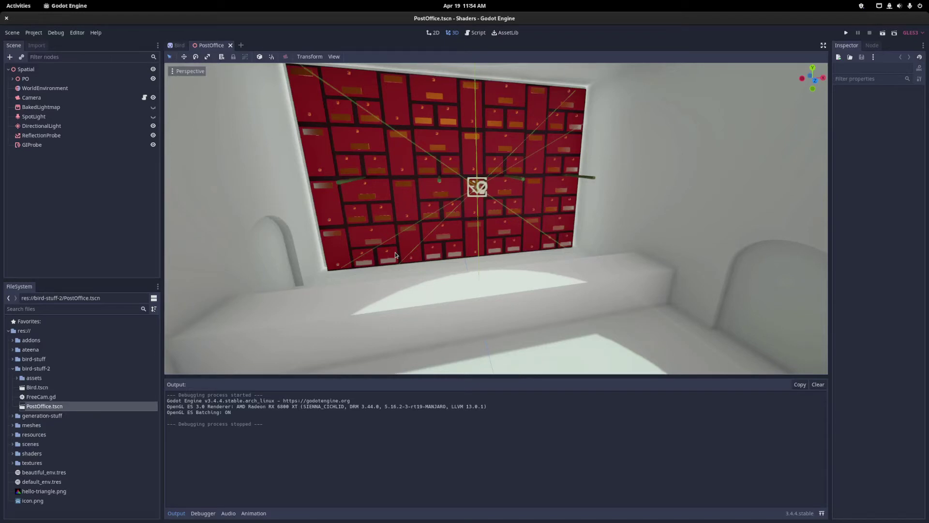
Step: In Project Settings > Display > Window, set Stretch Mode to viewport and check the Width and Height
{"action": "left_click", "coordinate": [40, 34]}
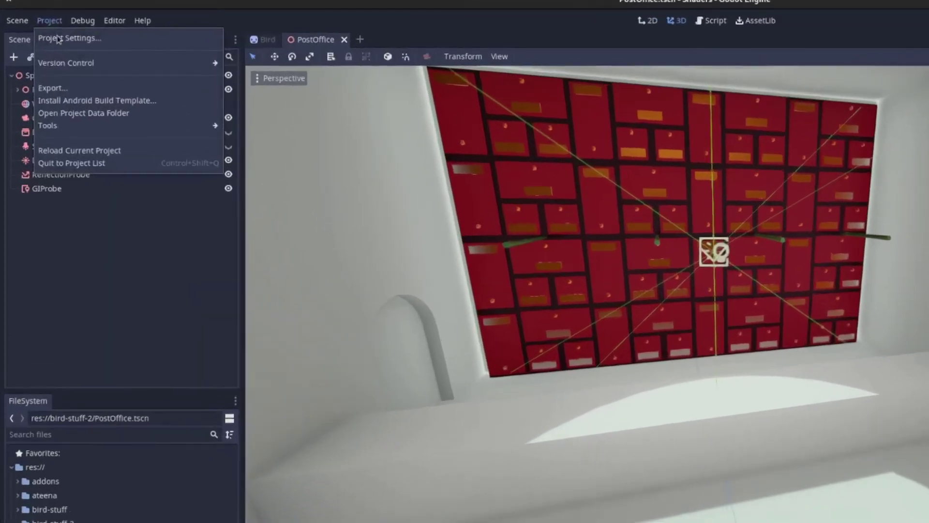
{"action": "left_click", "coordinate": [73, 37]}
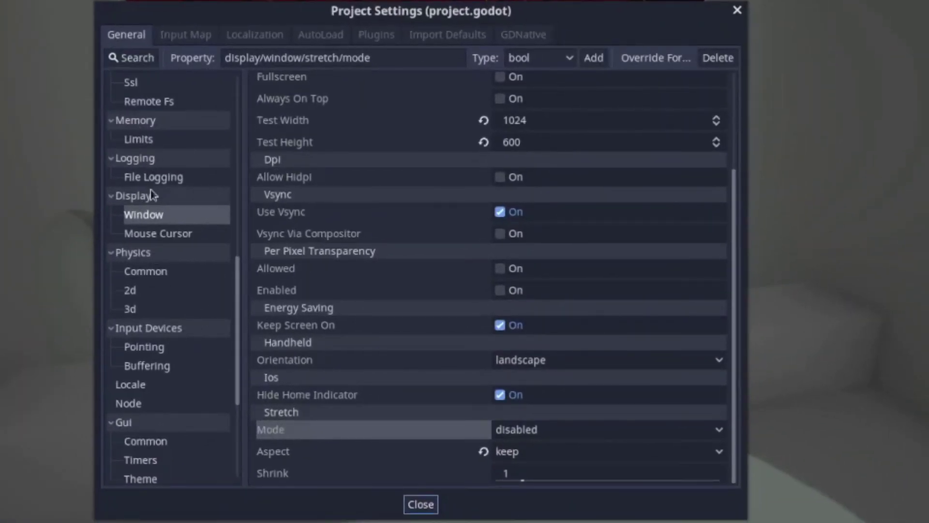
{"action": "left_click", "coordinate": [148, 220]}
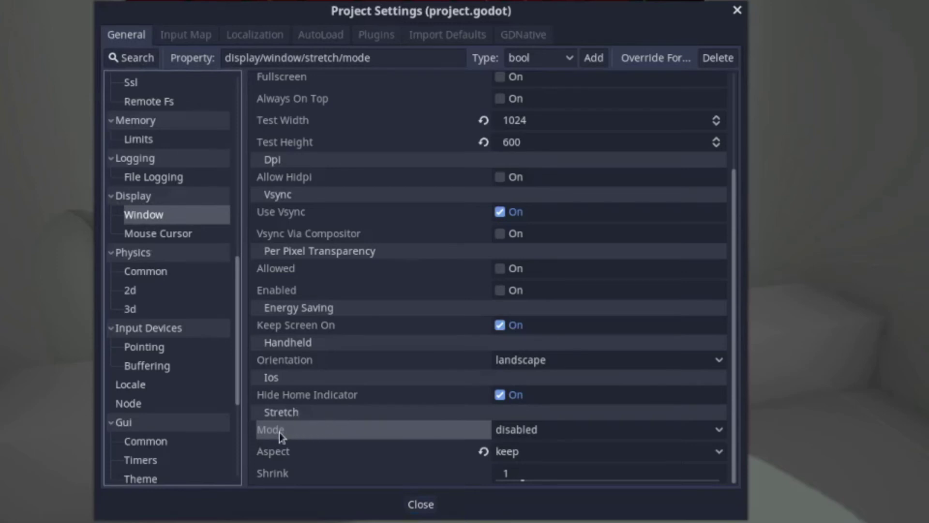
{"action": "left_click", "coordinate": [584, 432]}
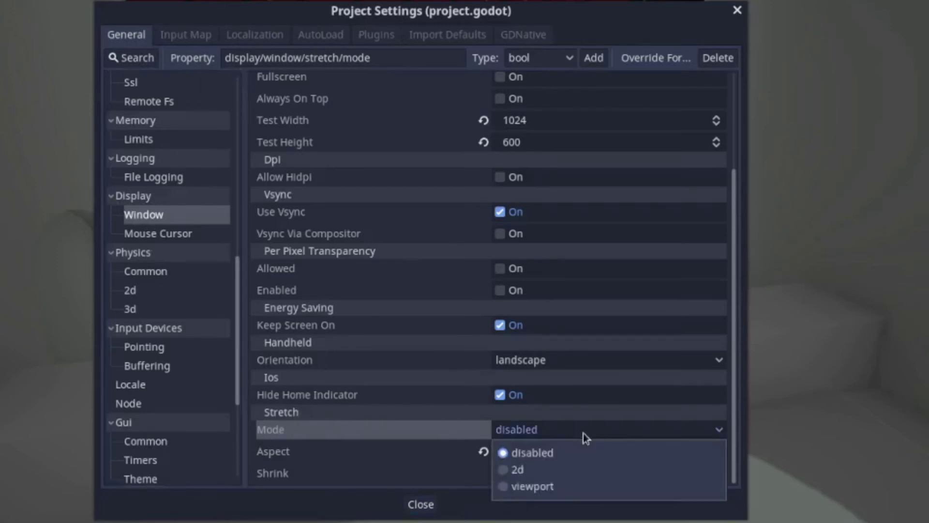
{"action": "left_click", "coordinate": [542, 487]}
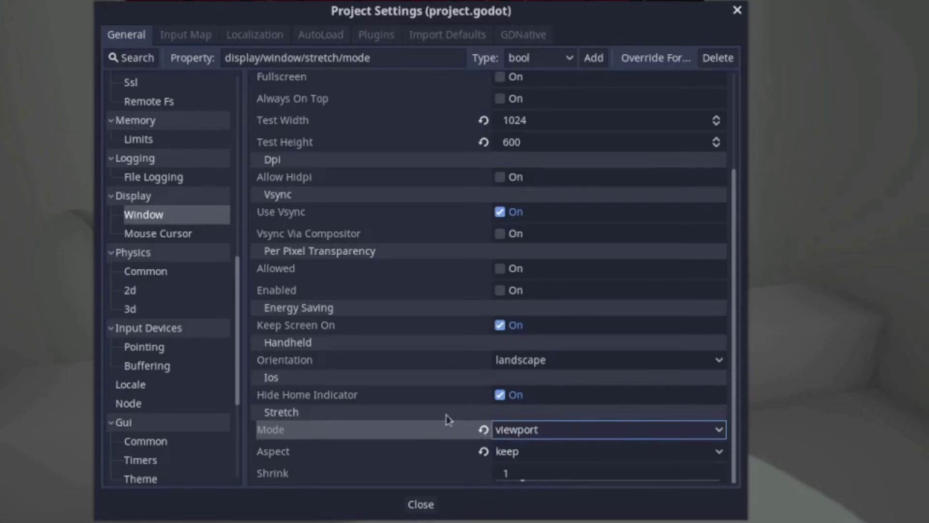
{"action": "scroll", "coordinate": [387, 341], "scroll_direction": "up", "scroll_amount": 3}
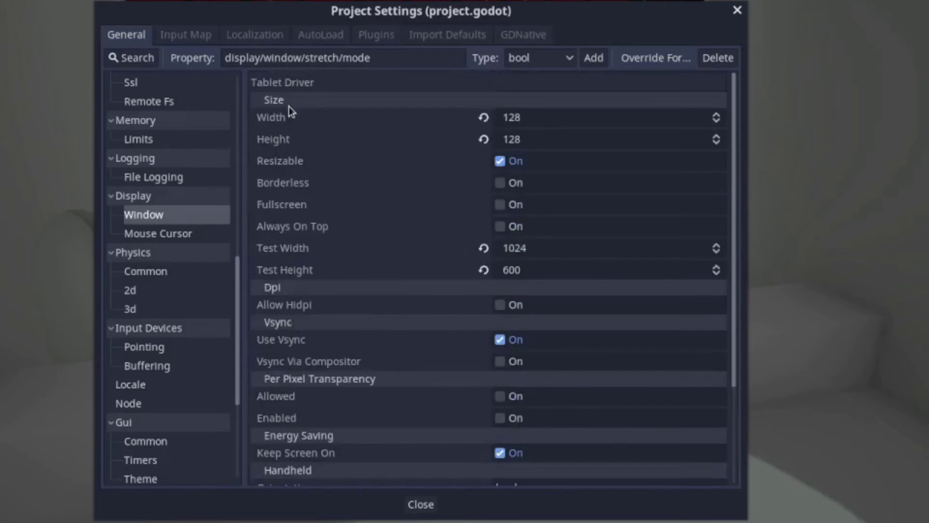
{"action": "left_click", "coordinate": [289, 119]}
{"action": "left_click", "coordinate": [289, 145]}
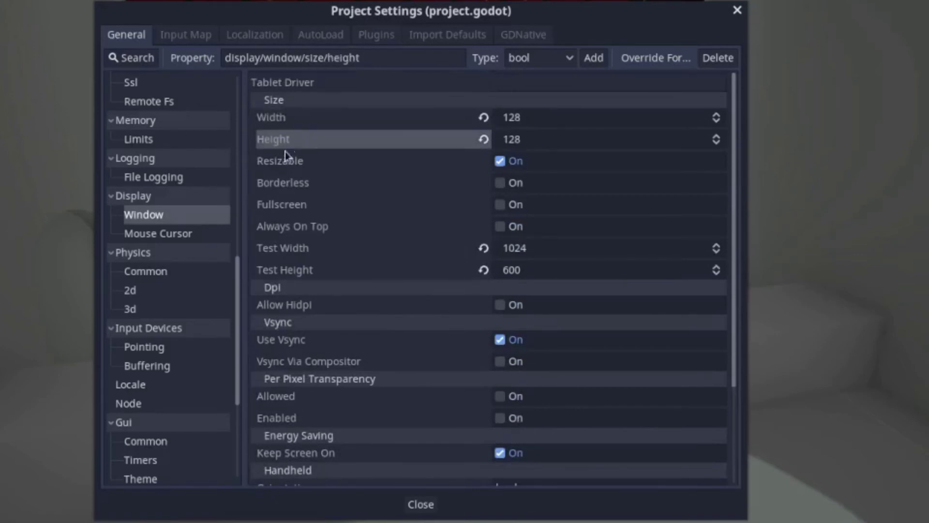